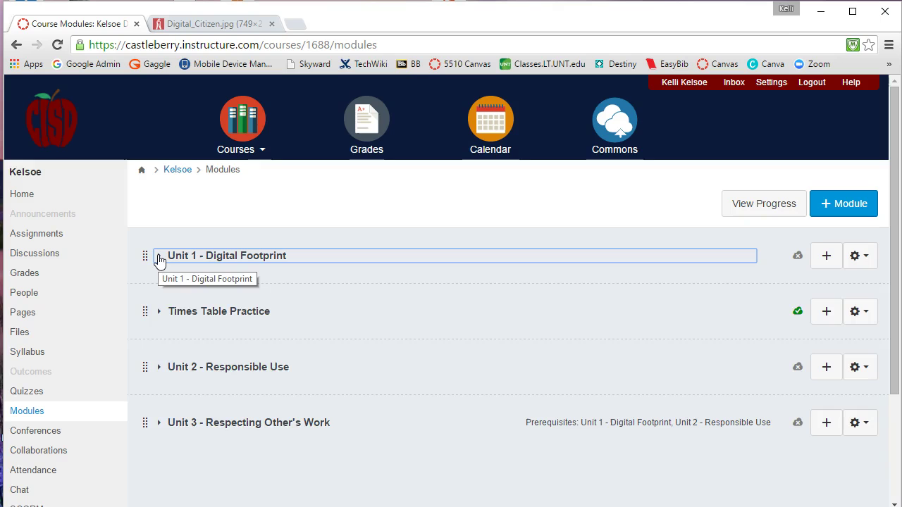
- Expand Unit 1 - Digital Footprint and scroll through its nine items, down to the Digital Footprint Reflection page
left_click(159, 256)
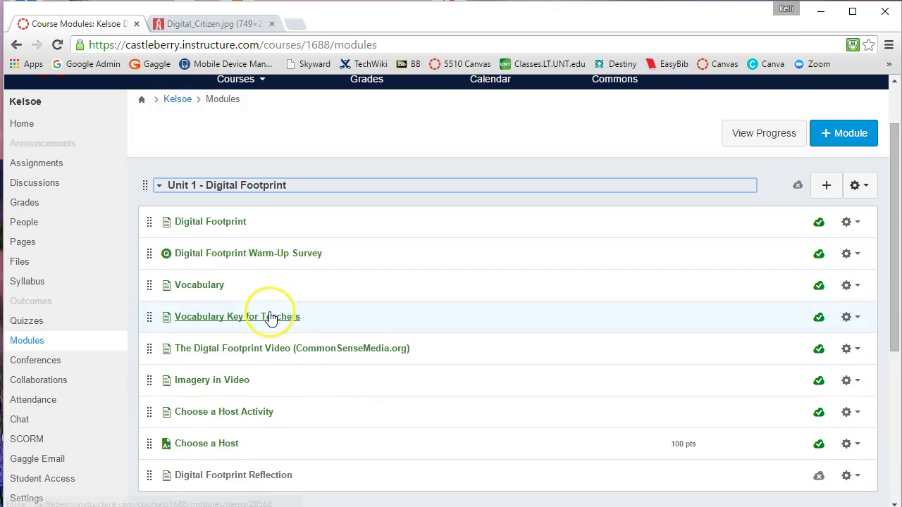
scroll(270, 317, "down", 1)
scroll(271, 317, "down", 1)
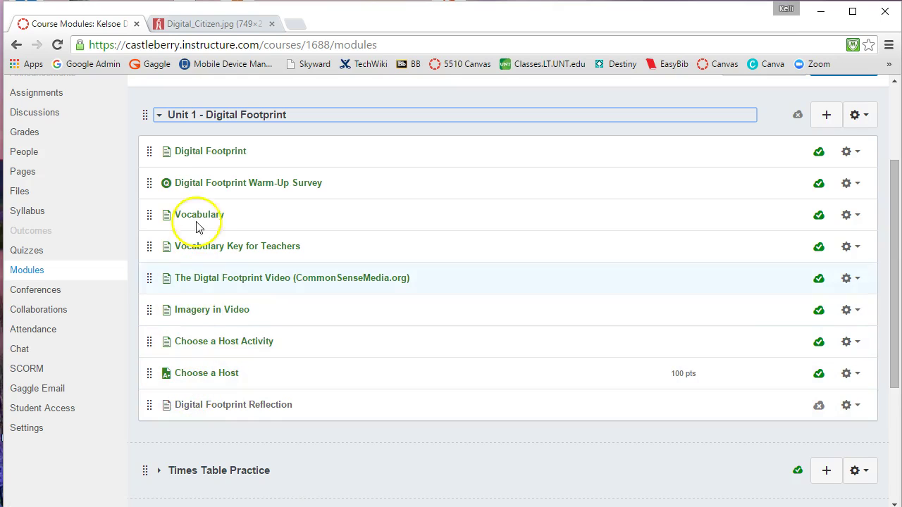
left_click(213, 194)
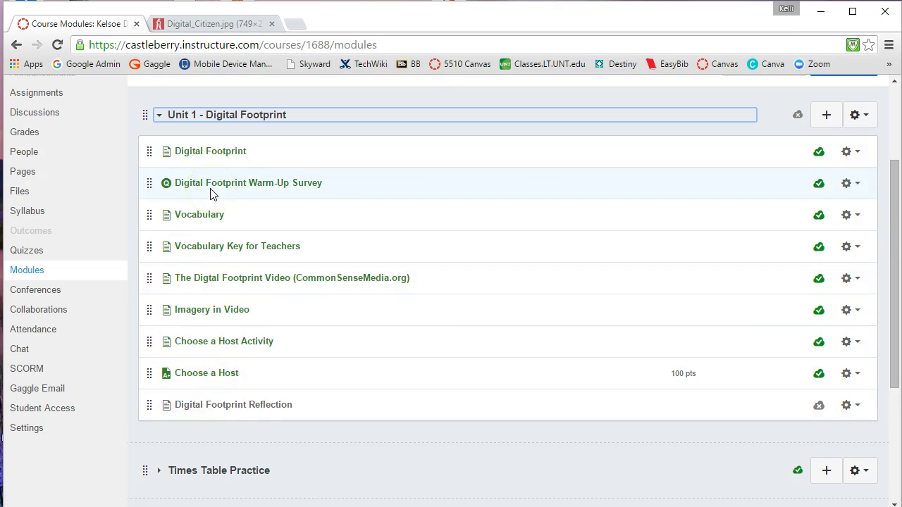
left_click(226, 127)
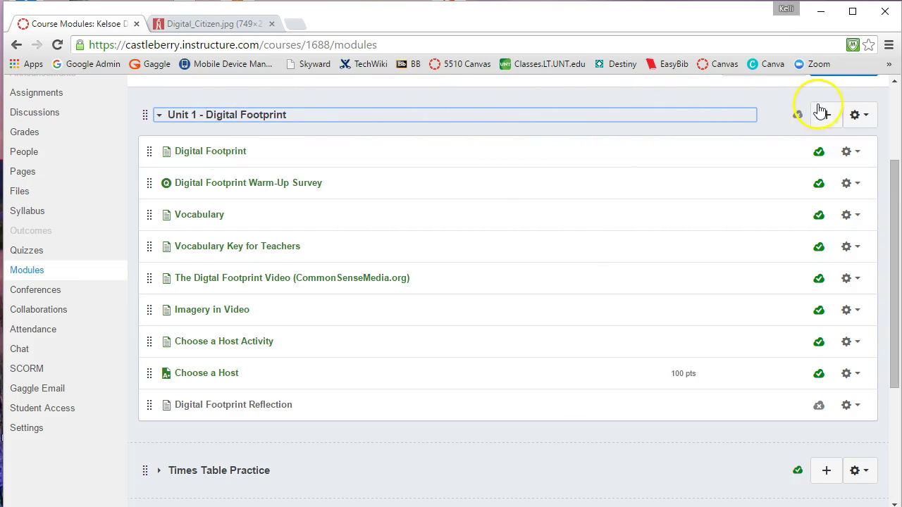
- Open Edit Module Settings for Unit 1 - Digital Footprint from its gear menu
left_click(861, 118)
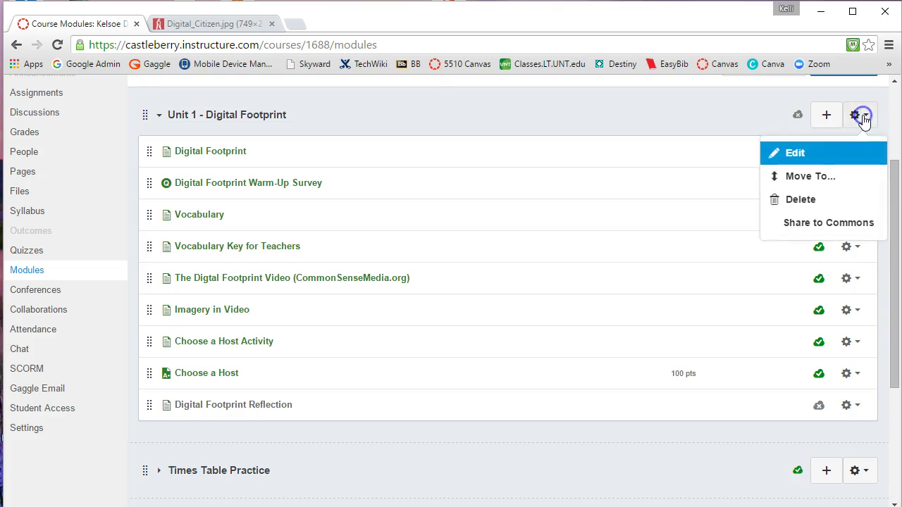
left_click(782, 156)
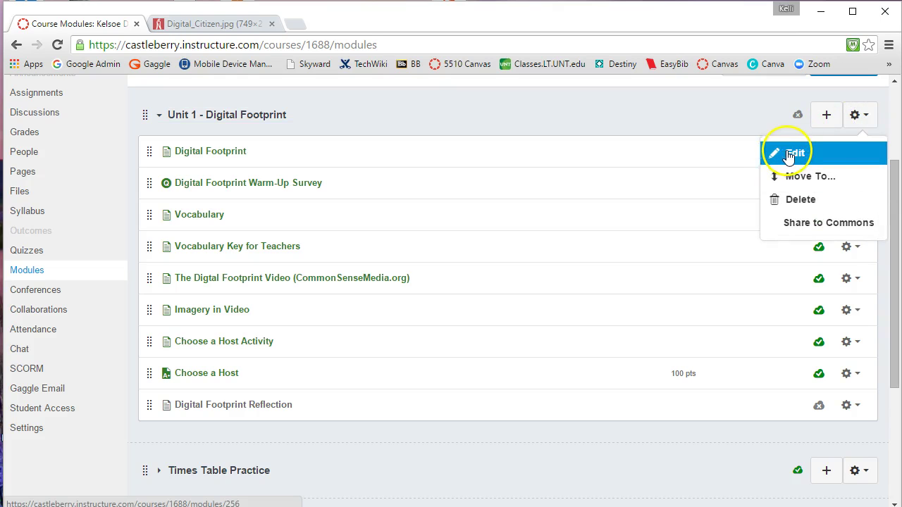
left_click(786, 152)
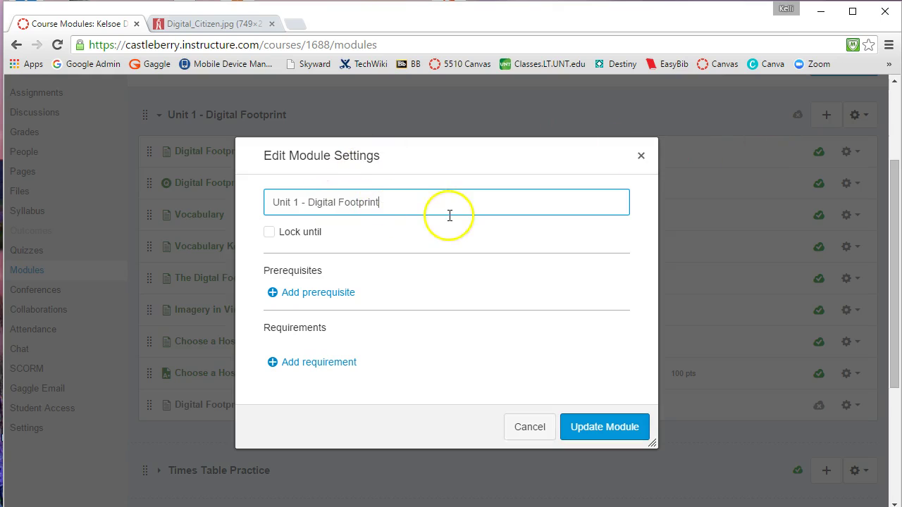
scroll(511, 302, "down", 1)
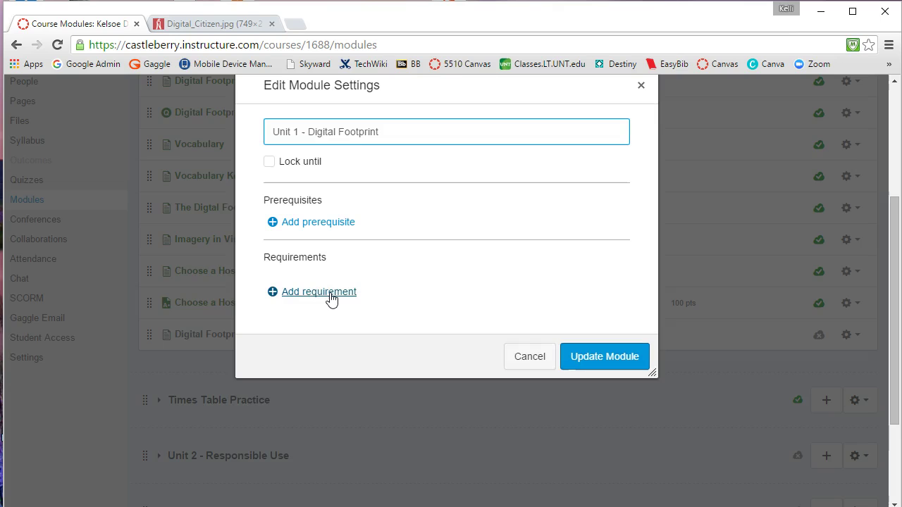
- Add a first requirement: Digital Footprint with 'view the item'
left_click(329, 294)
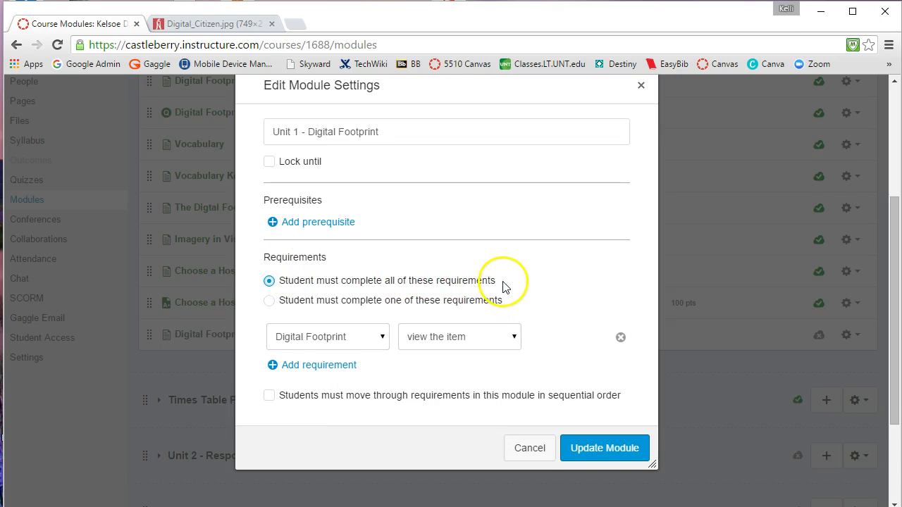
scroll(503, 286, "down", 1)
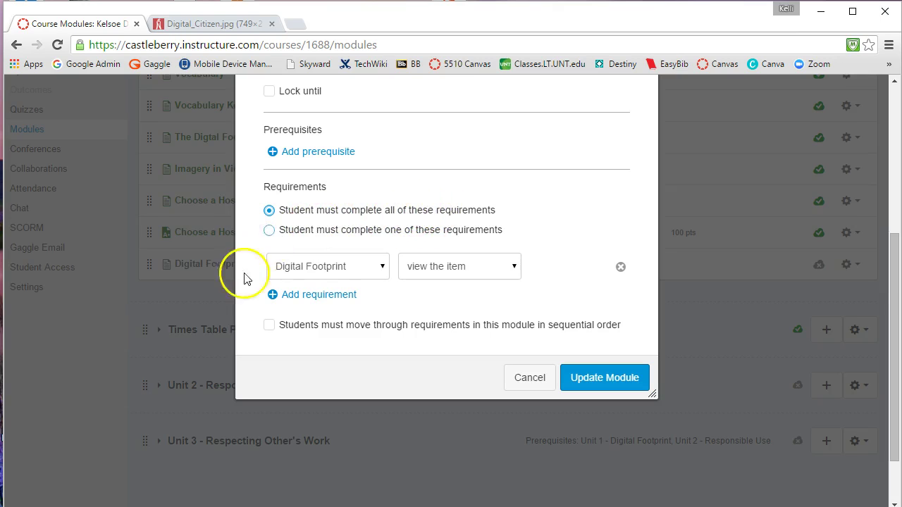
left_click(381, 267)
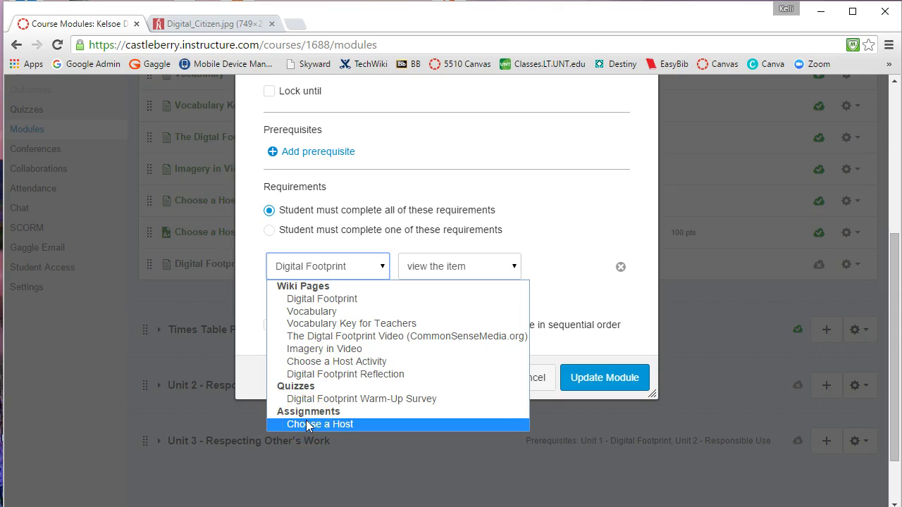
left_click(323, 300)
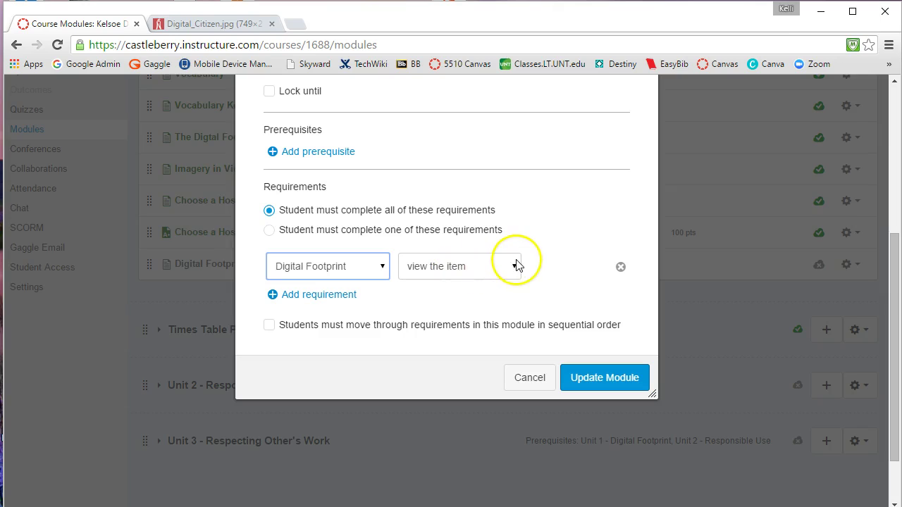
left_click(513, 267)
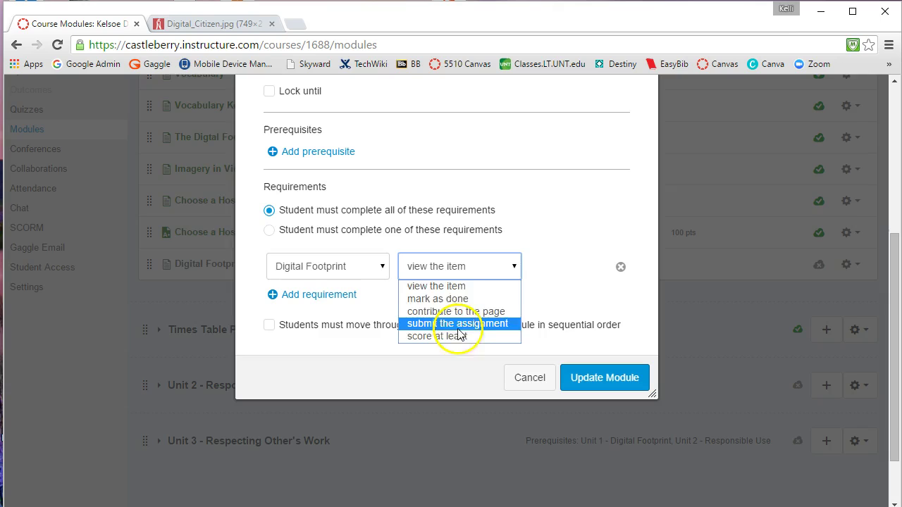
left_click(458, 269)
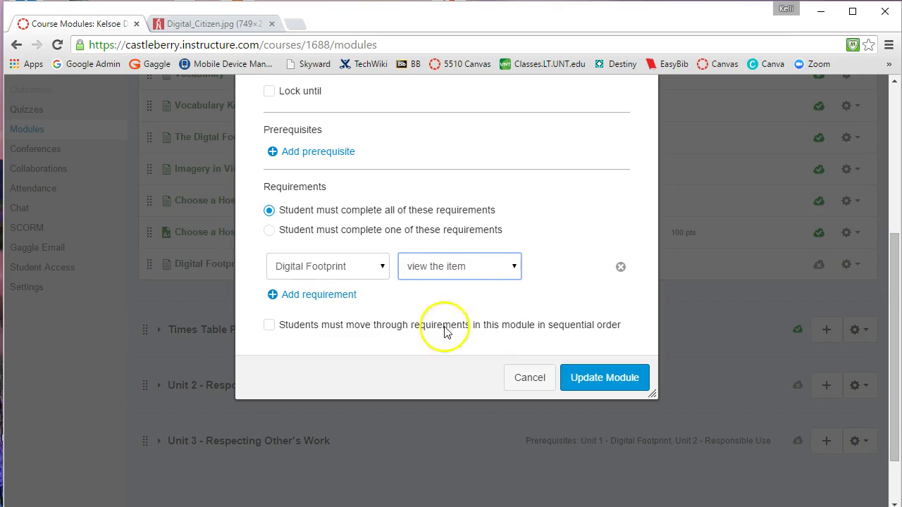
- Add a second requirement: Choose a Host with 'submit the assignment'
left_click(315, 297)
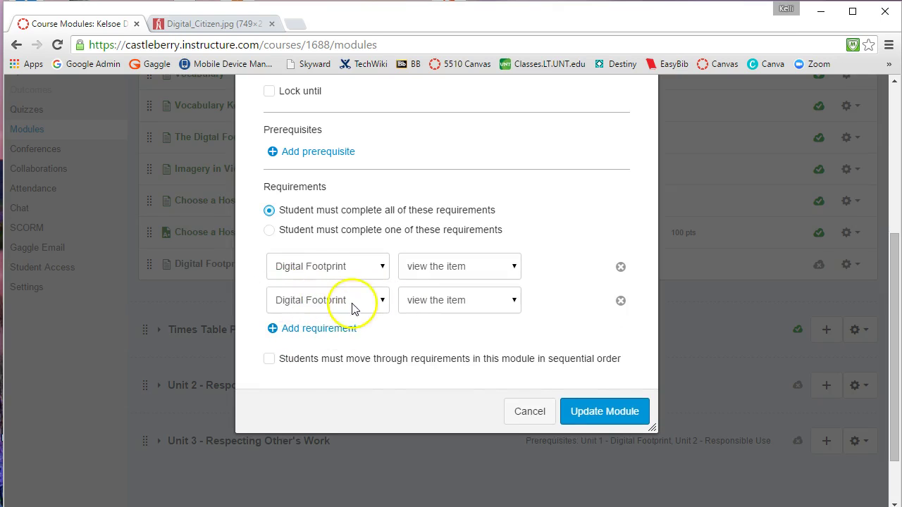
left_click(382, 302)
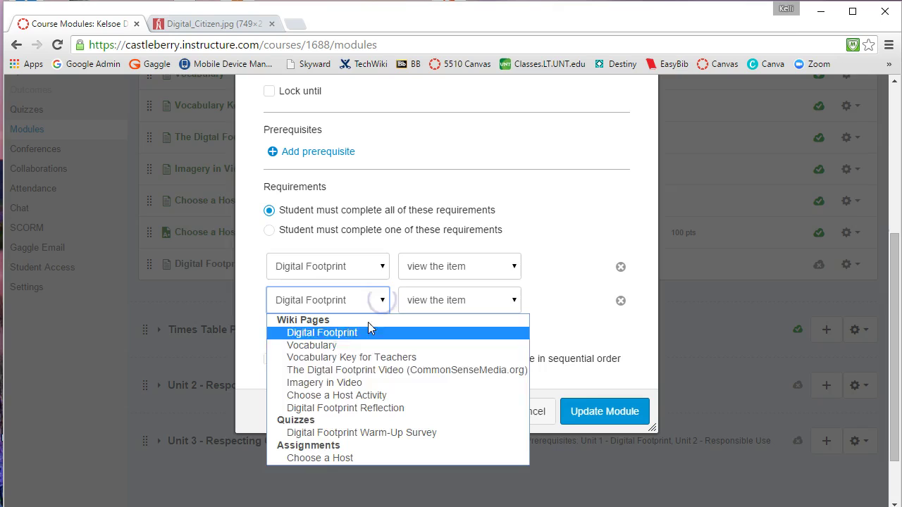
left_click(316, 458)
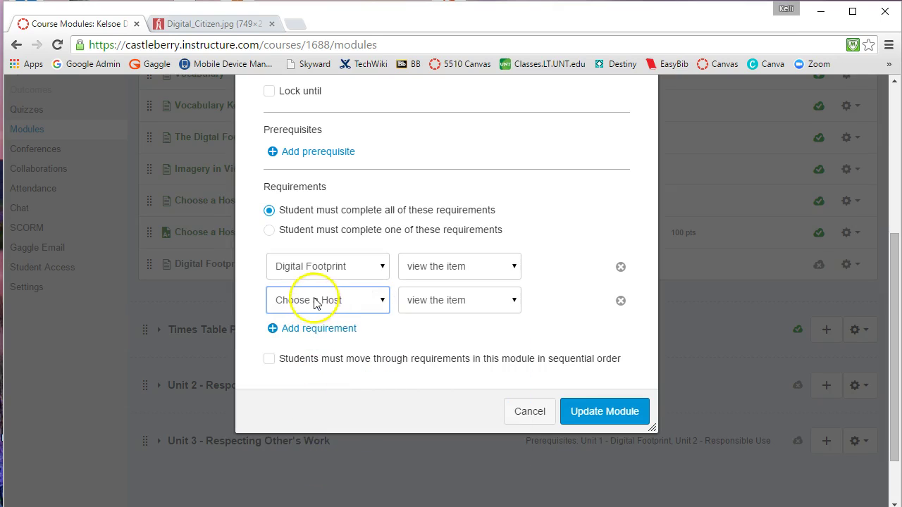
left_click(514, 301)
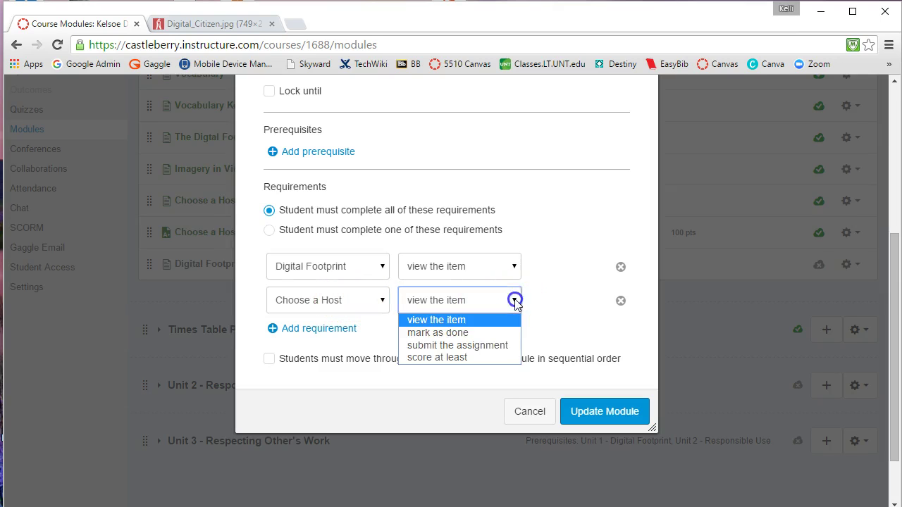
left_click(492, 346)
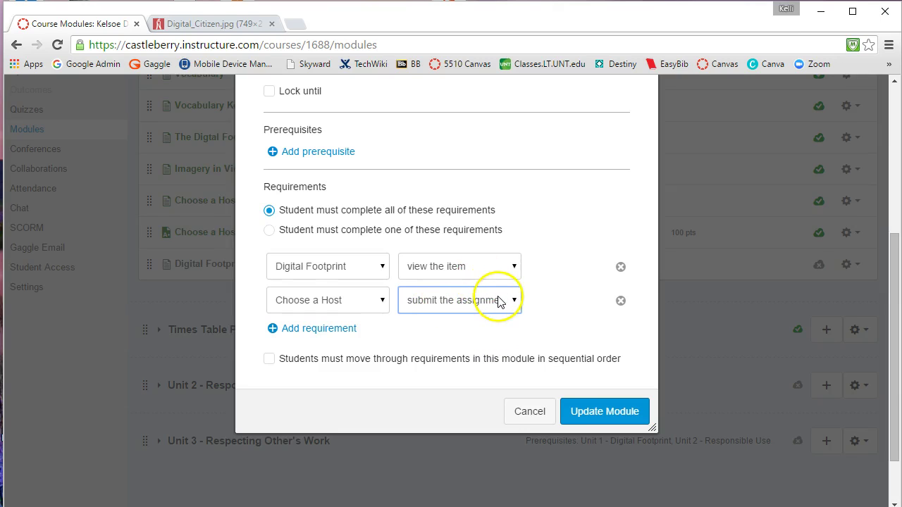
- Add a third requirement: Digital Footprint Warm-Up Survey with 'score at least' 75
left_click(321, 331)
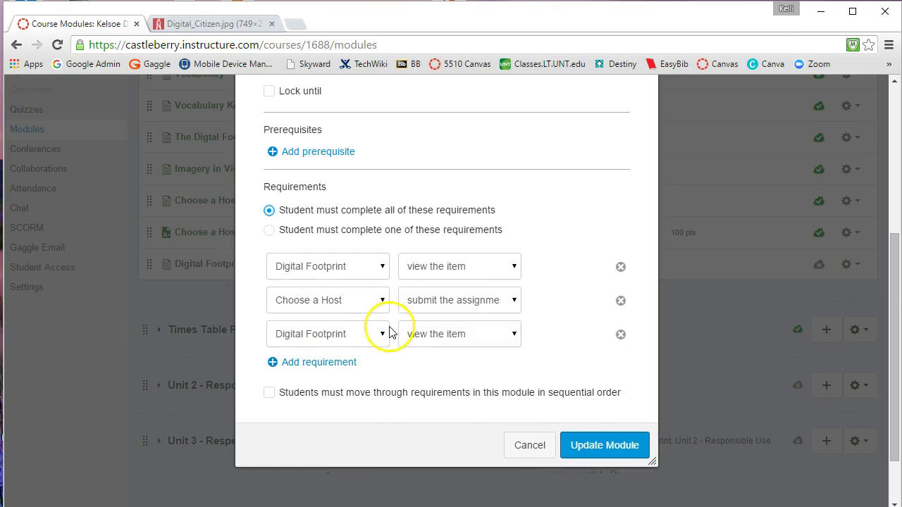
left_click(381, 336)
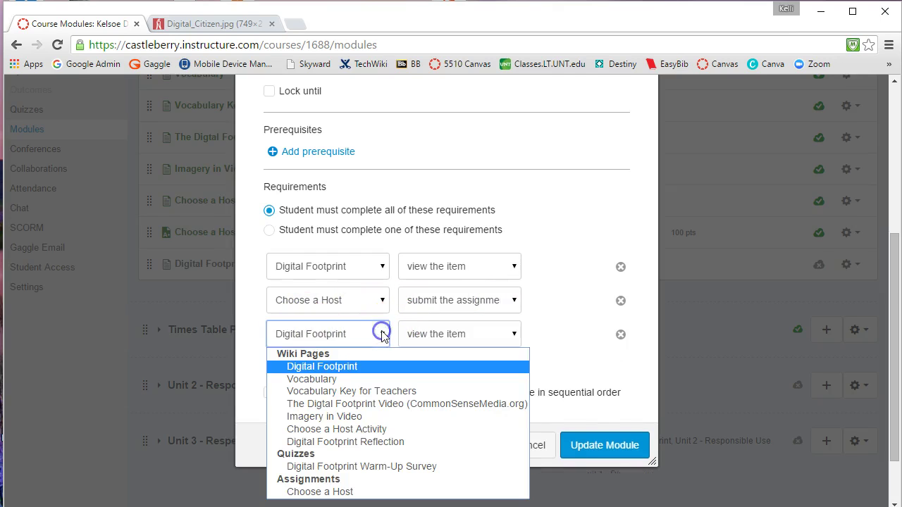
left_click(310, 466)
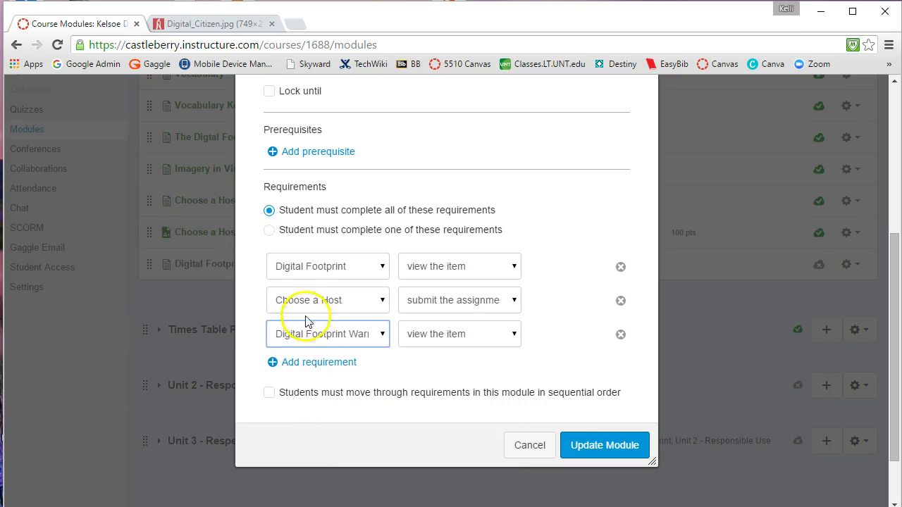
left_click(513, 338)
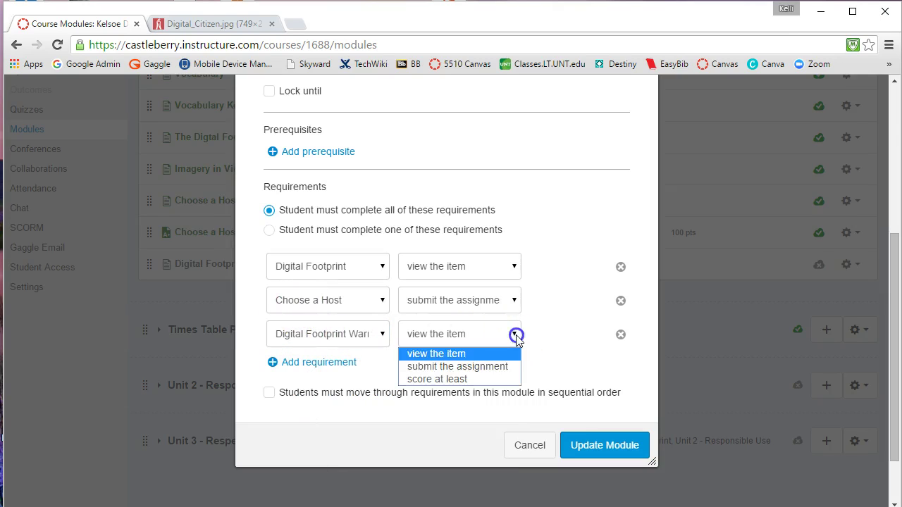
left_click(437, 380)
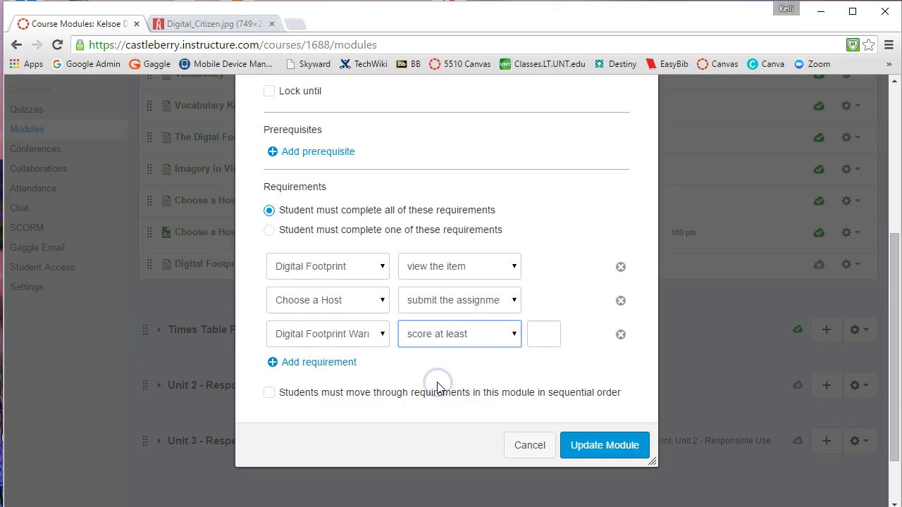
left_click(543, 331)
type("75")
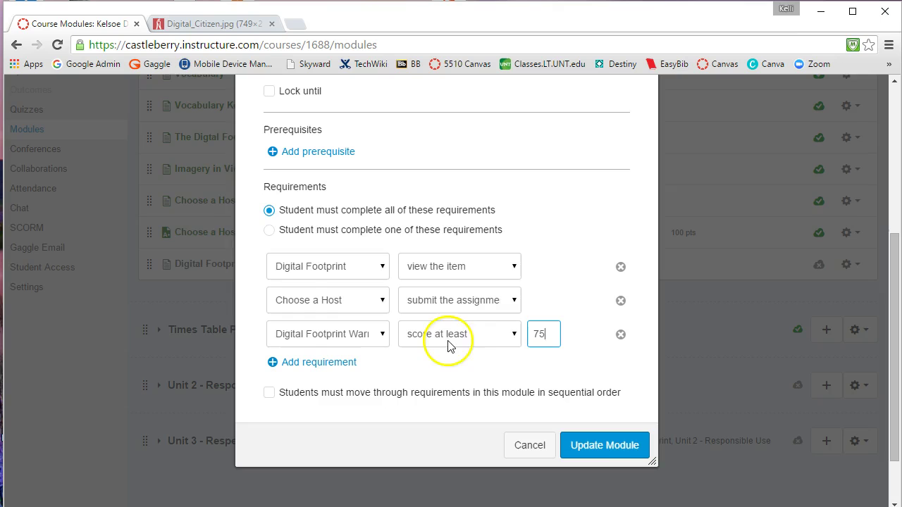
- Save with Update Module so Unit 1 items show View, Submit and Score at least 75
left_click(606, 448)
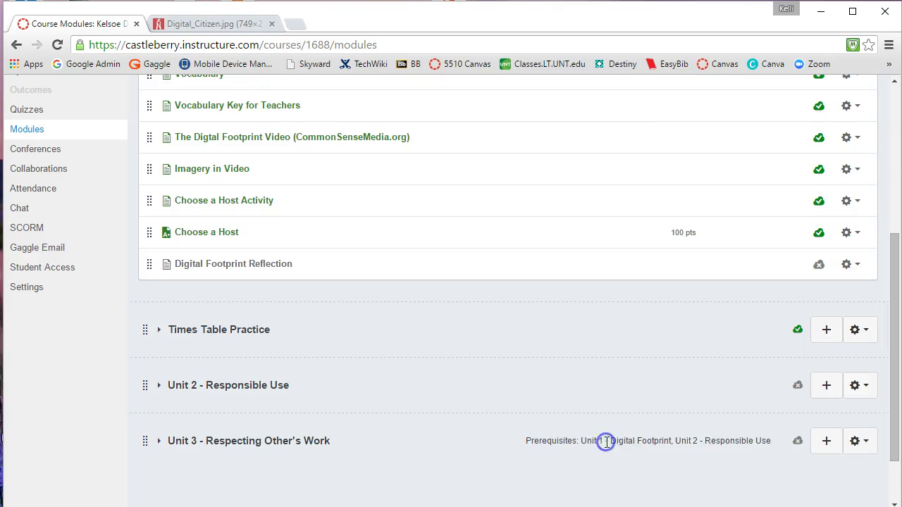
scroll(574, 321, "up", 2)
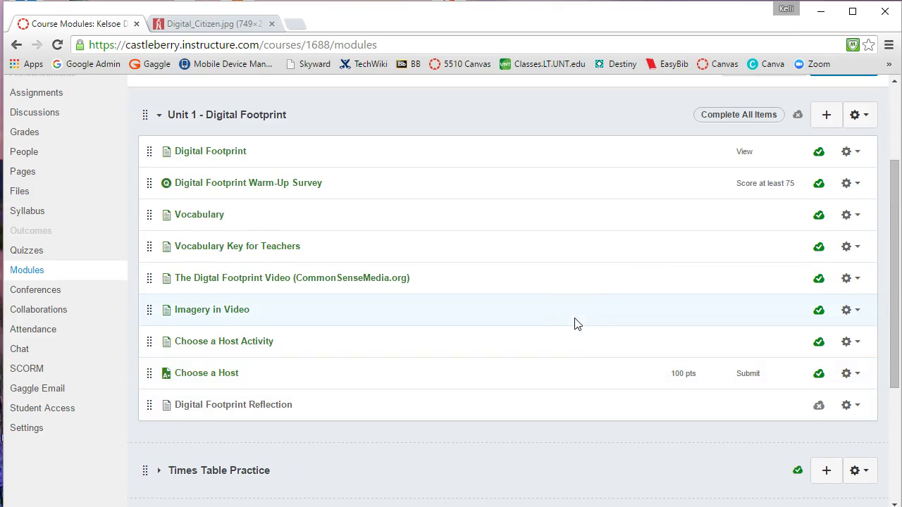